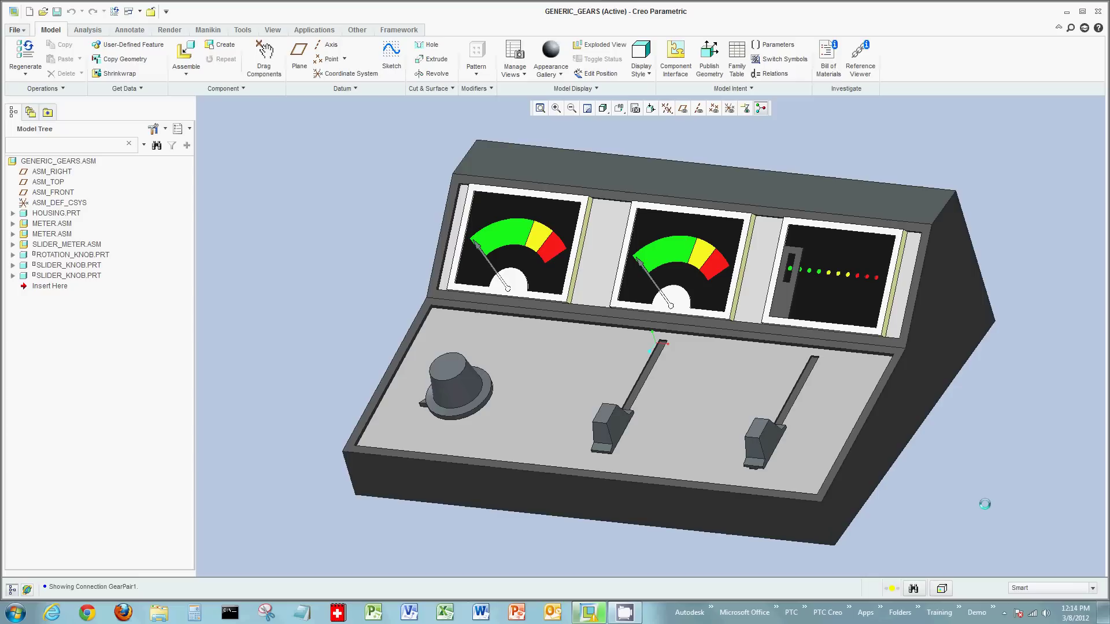
Move the slider meter's pointer, the middle meter's needle and the rotation knob to check that they move independently.
left_click(766, 438)
left_click(786, 286)
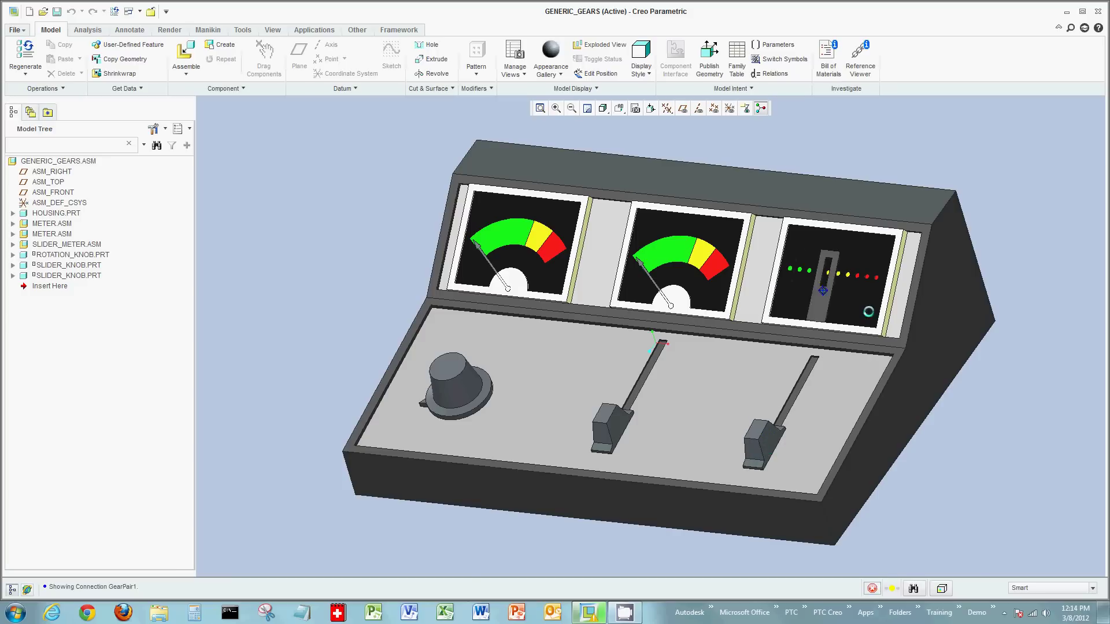
left_click(644, 266)
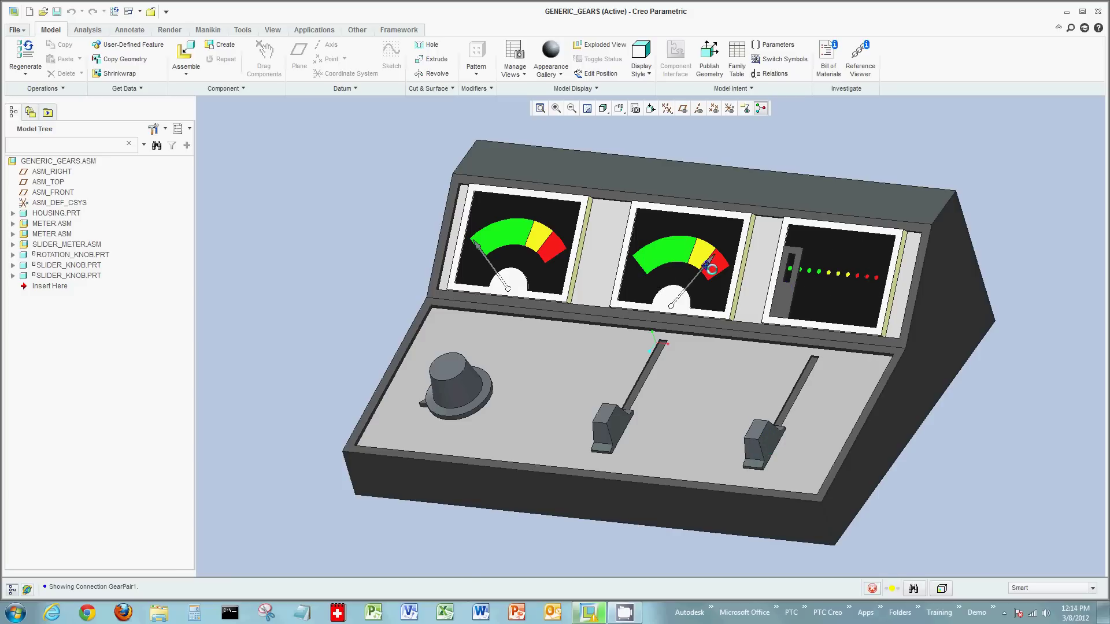
left_click(630, 261)
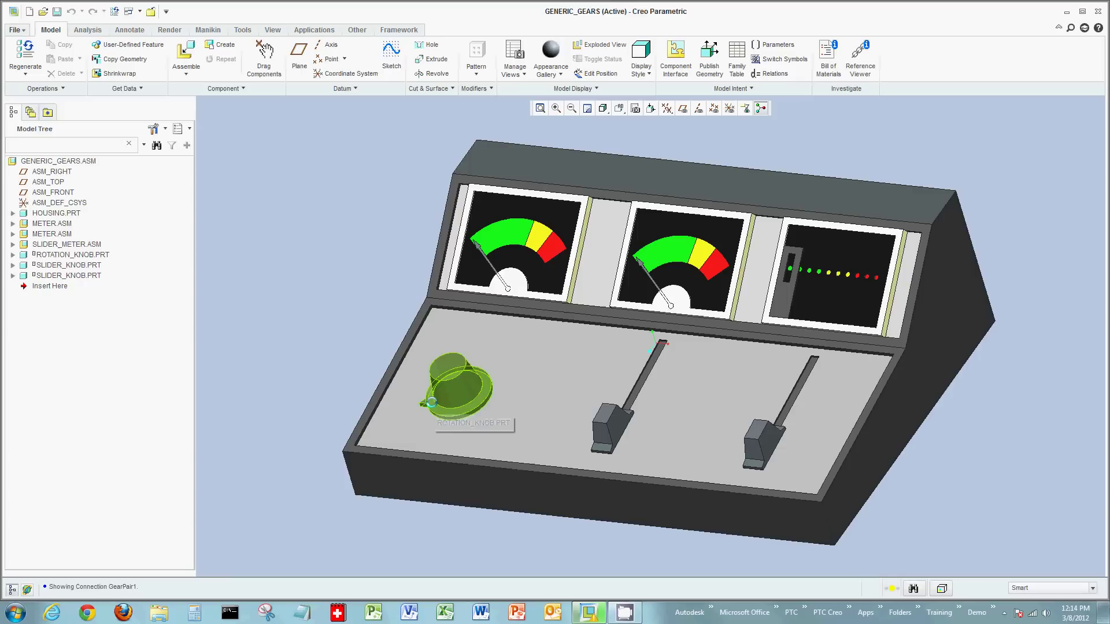
left_click(431, 401)
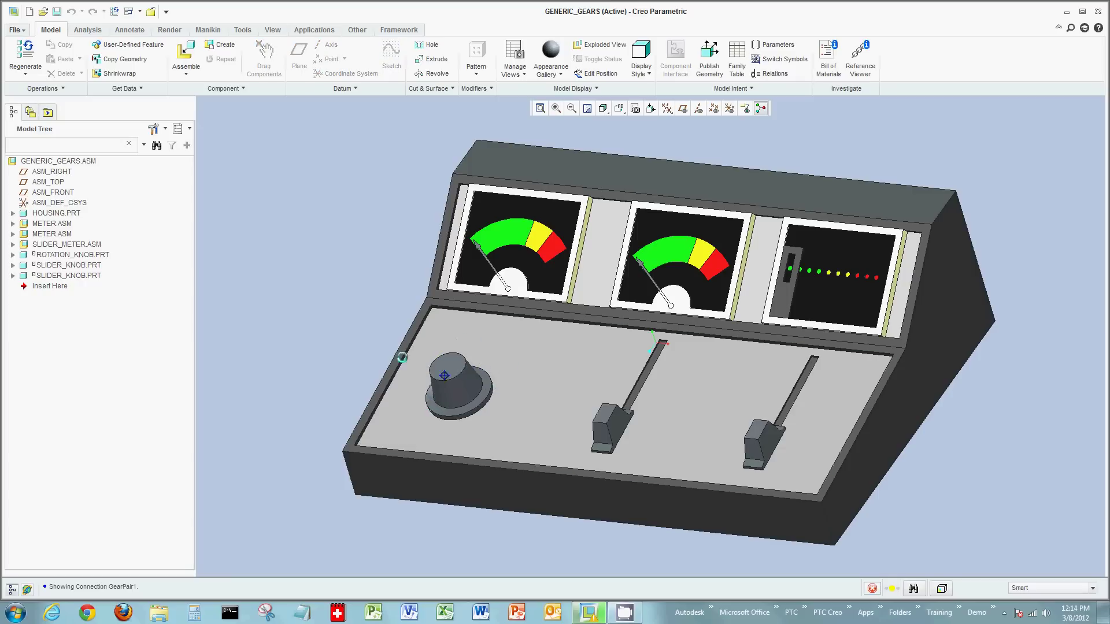
left_click(478, 423)
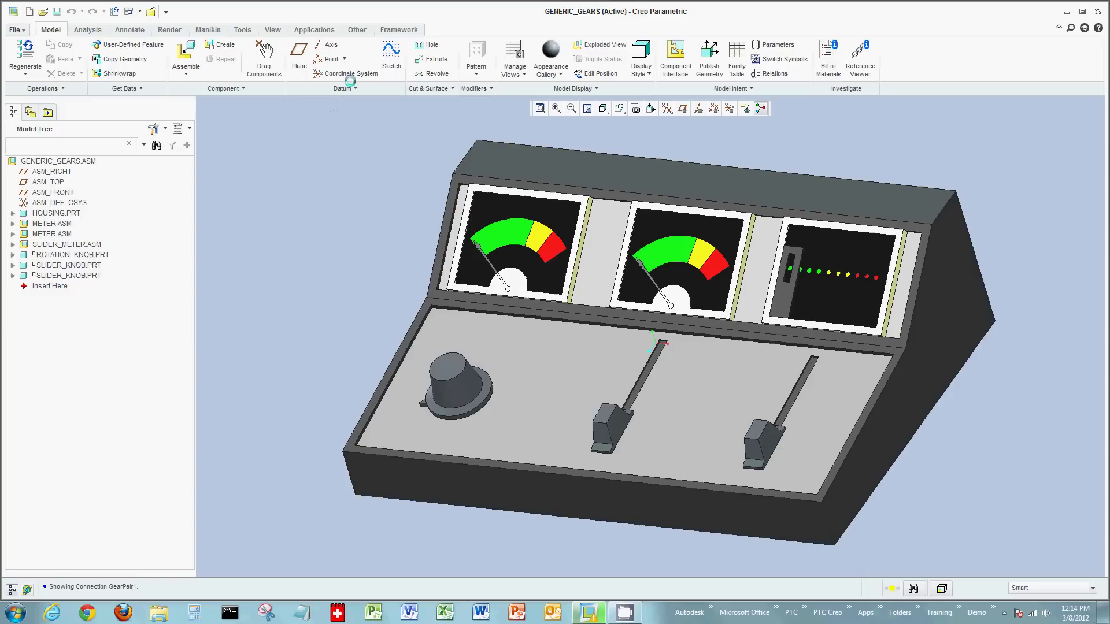
Enter the Mechanism application and start defining a gear pair of type Generic.
left_click(313, 29)
left_click(189, 74)
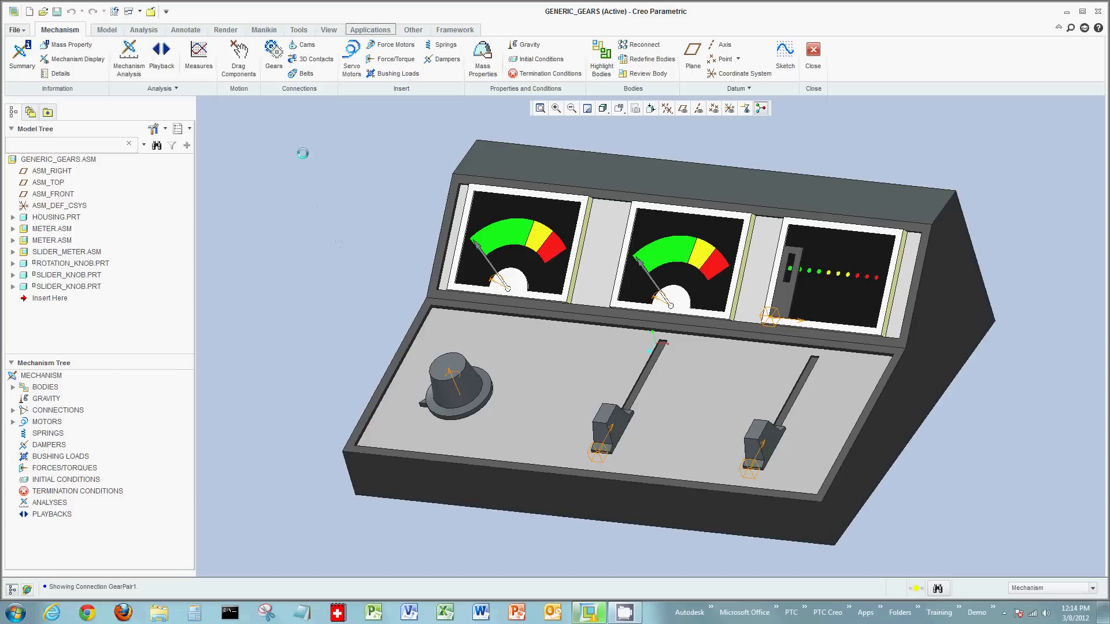
left_click(273, 52)
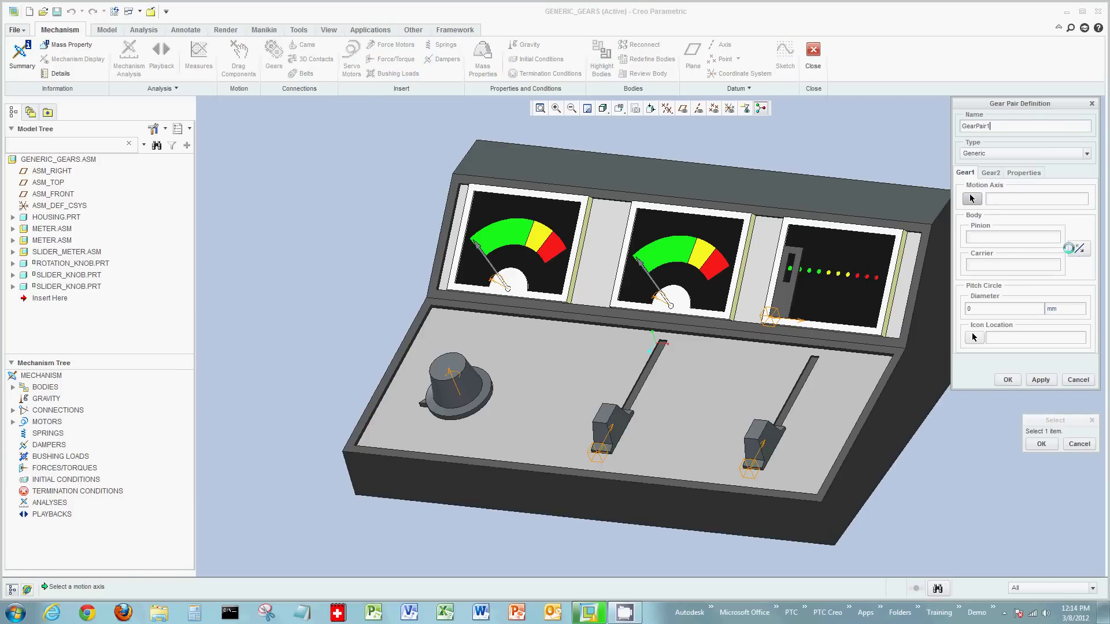
left_click(1031, 152)
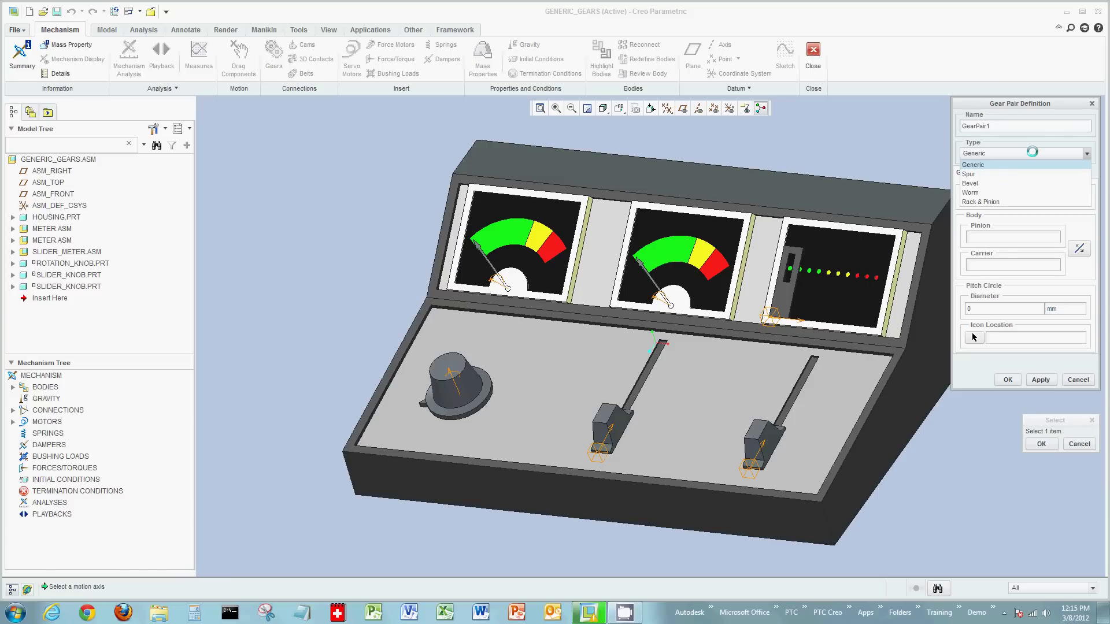
left_click(1031, 152)
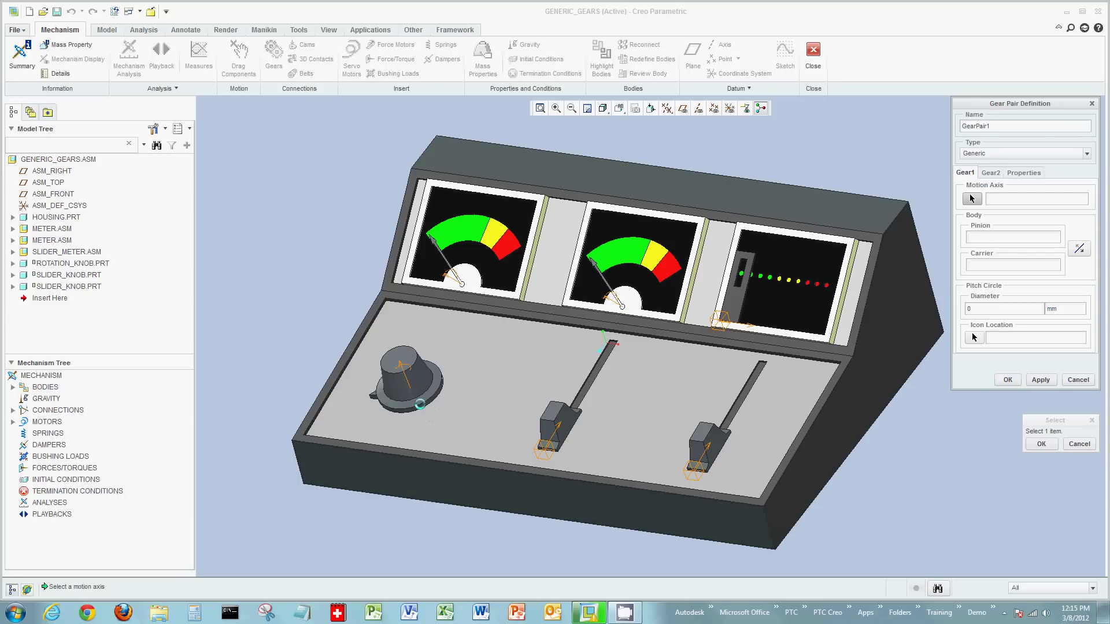
Assign the rotation knob's axis as Gear1 and the first meter needle's rotation axis as Gear2.
left_click(407, 379)
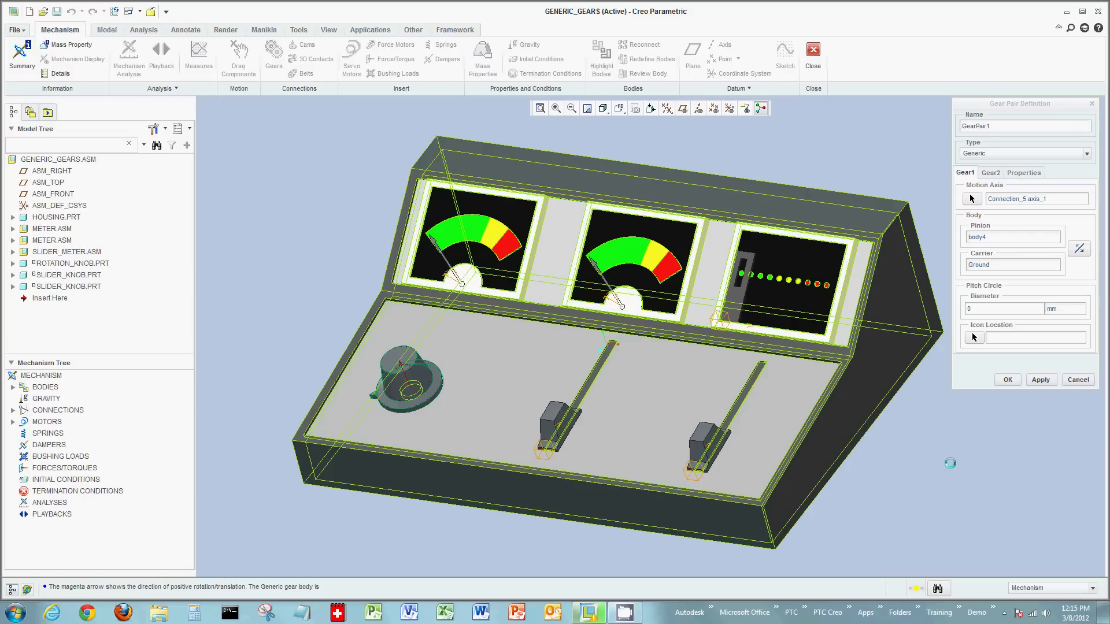
left_click(991, 172)
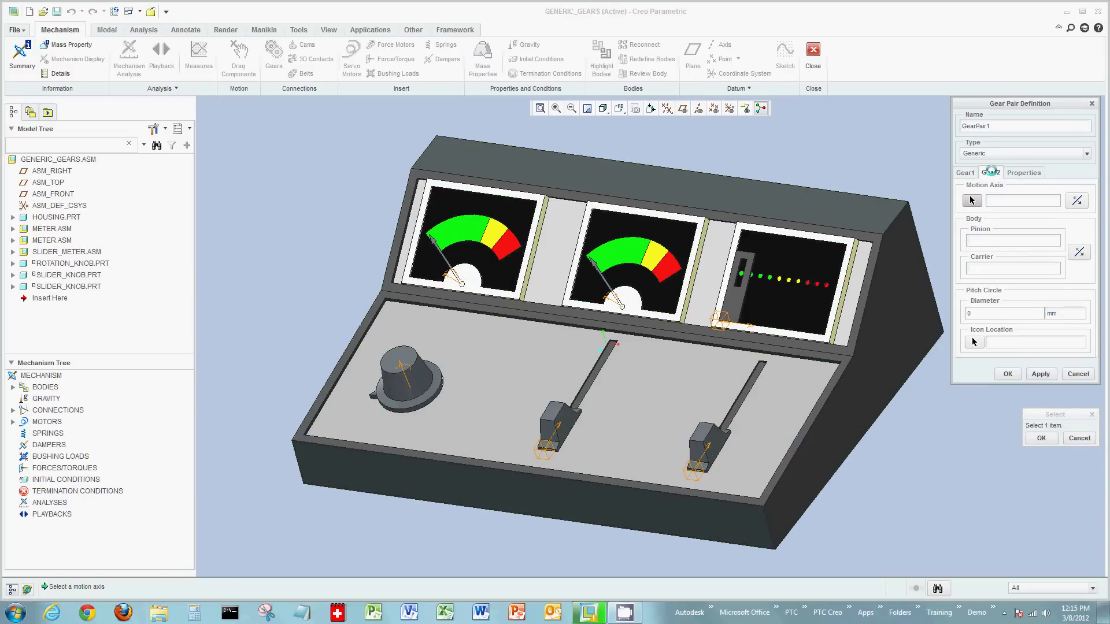
left_click(456, 287)
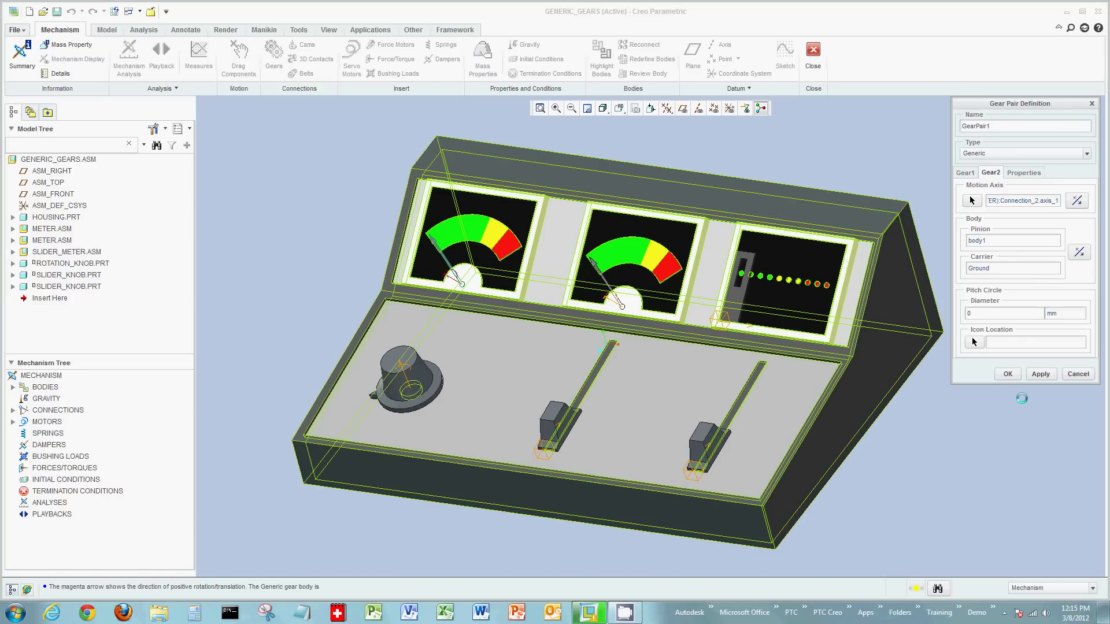
Create the gear pair with a user-defined ratio of D1 = 1 and D2 = 2.5, and test it by turning the rotation knob.
left_click(1018, 174)
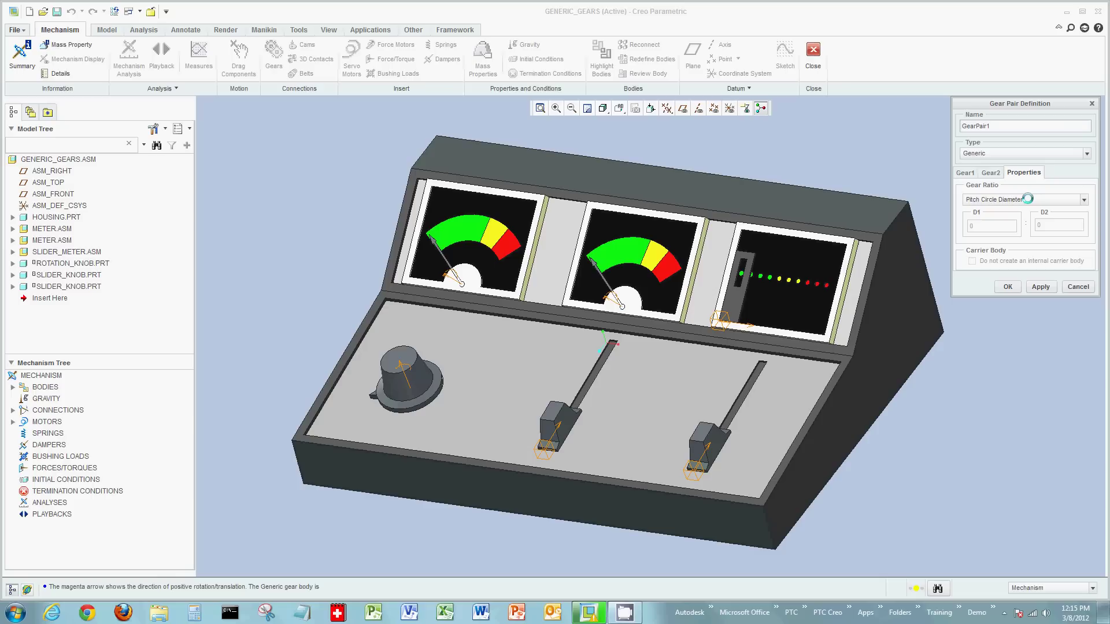
left_click(1027, 198)
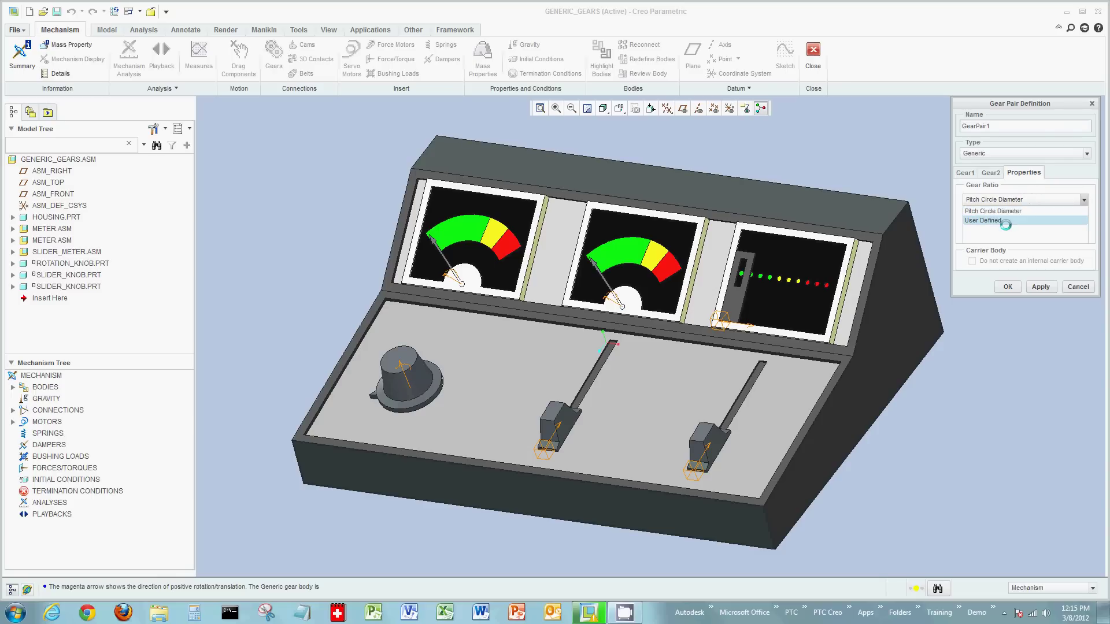
left_click(998, 221)
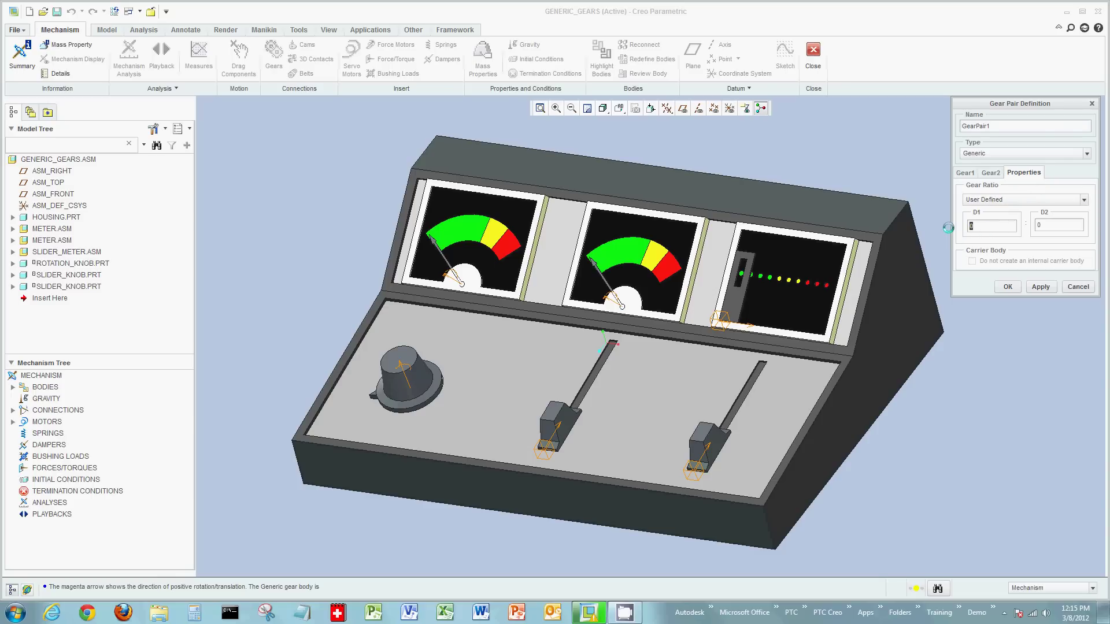
type("1")
left_click(1049, 226)
type("2.5")
left_click(1008, 286)
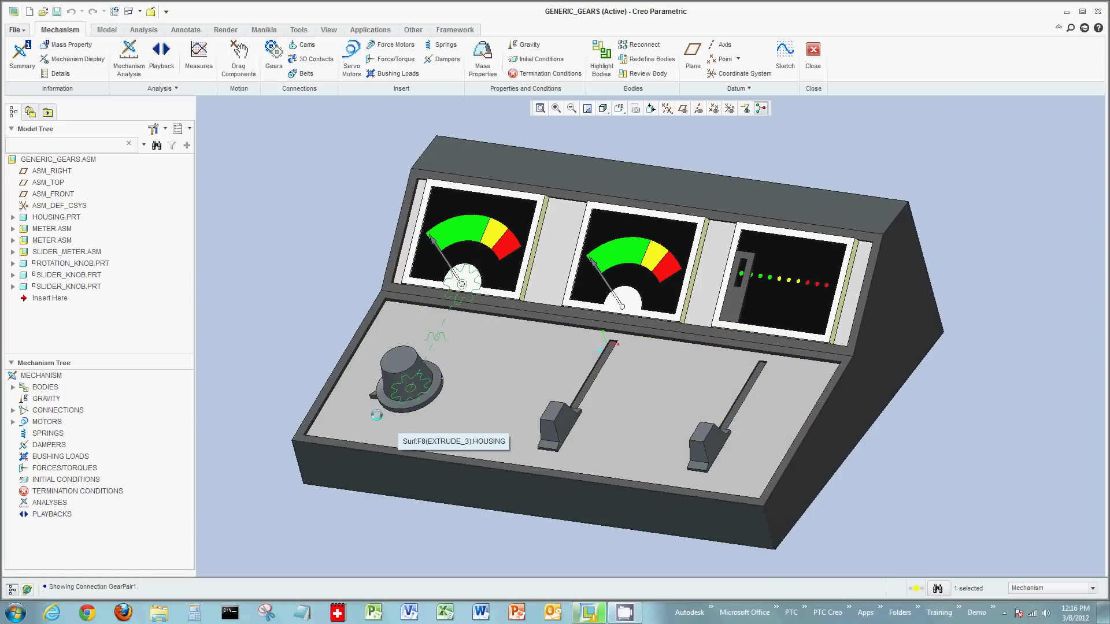
left_click_drag(377, 386, 423, 409)
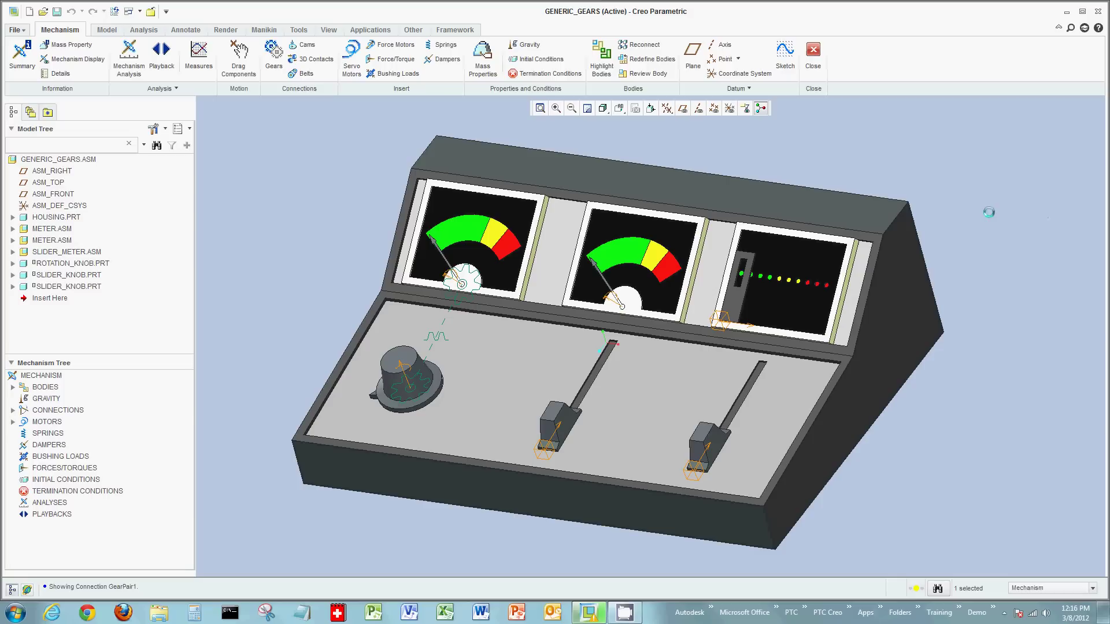
Start a second generic gear pair with the middle meter's needle axis as Gear1 and the middle slider knob's axis as Gear2, reversing the Gear2 direction.
left_click(272, 46)
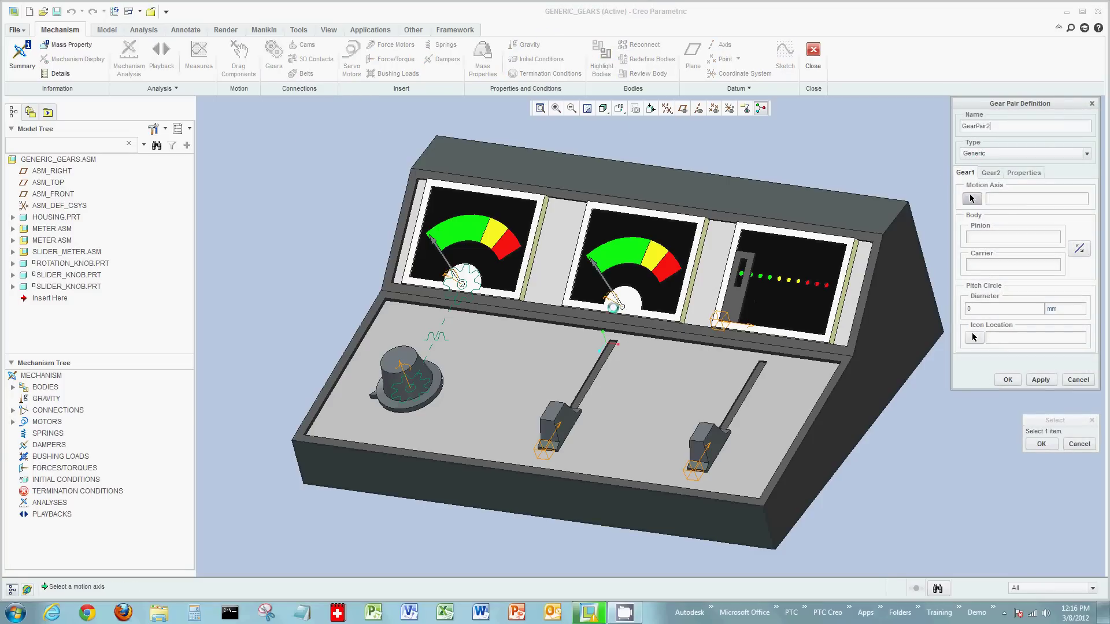
left_click(612, 301)
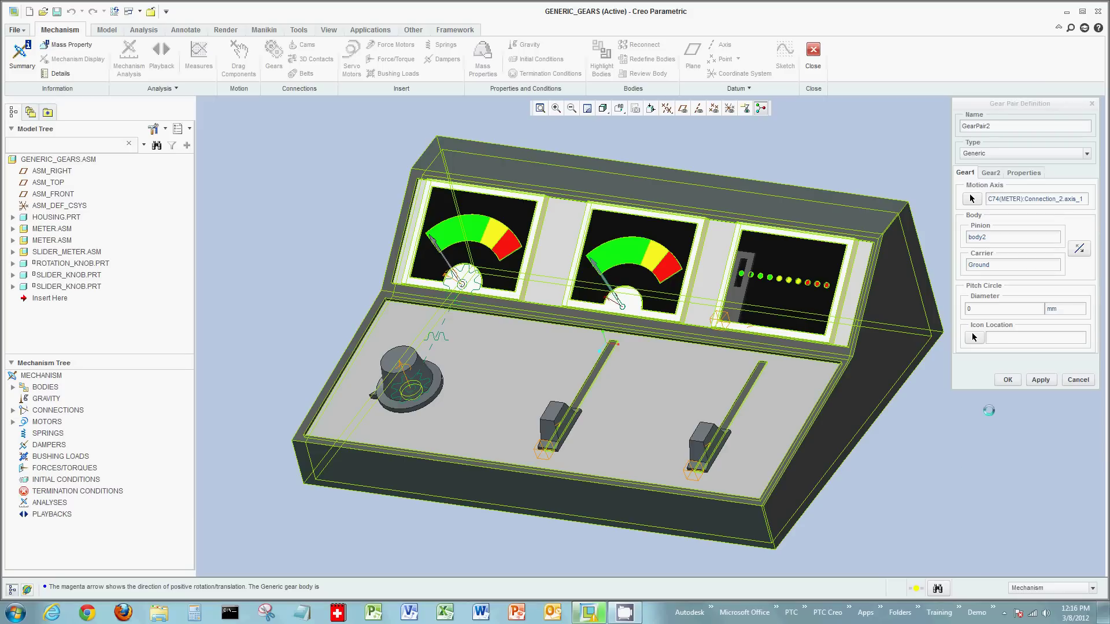
left_click(990, 173)
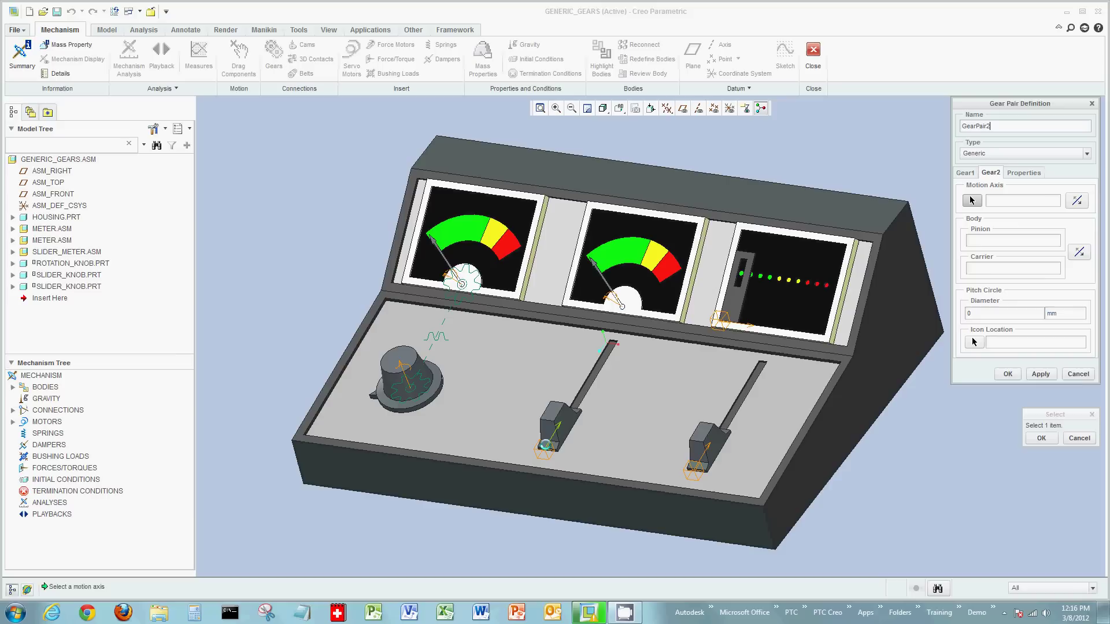
left_click(549, 452)
left_click(1077, 201)
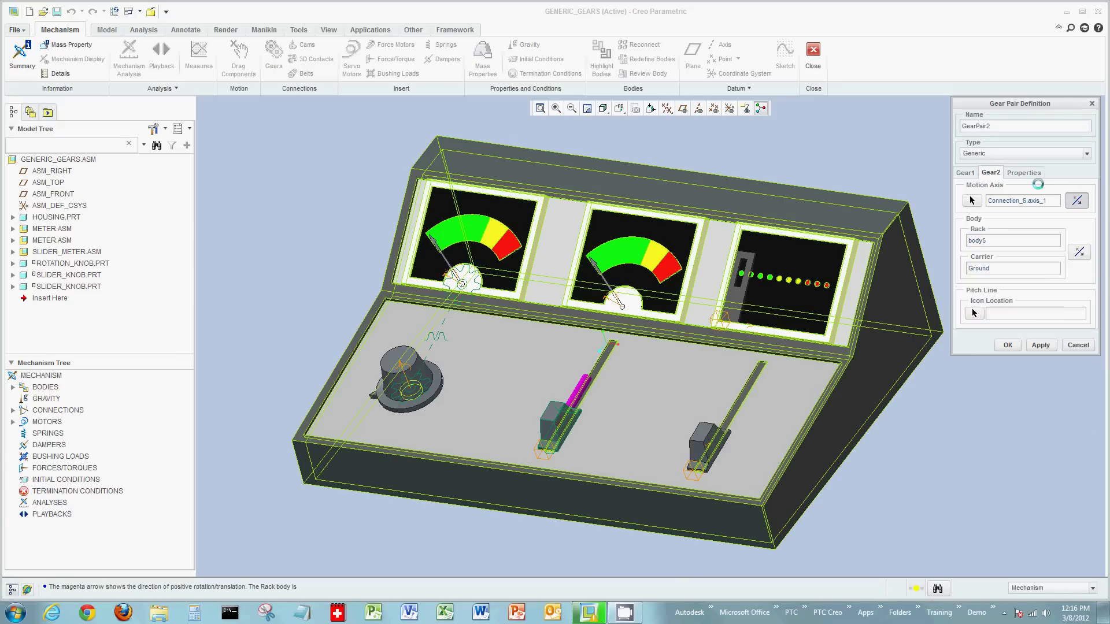
Set the second gear pair's rack ratio to a user-defined 200 mm/rev and create it.
left_click(1034, 172)
left_click(1009, 201)
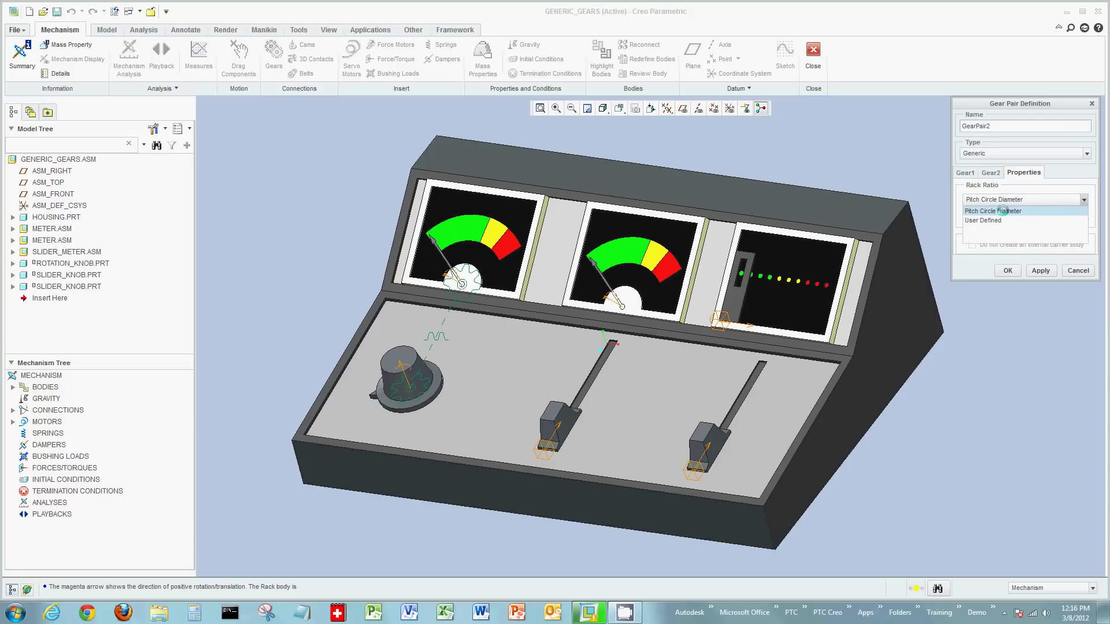
left_click(979, 215)
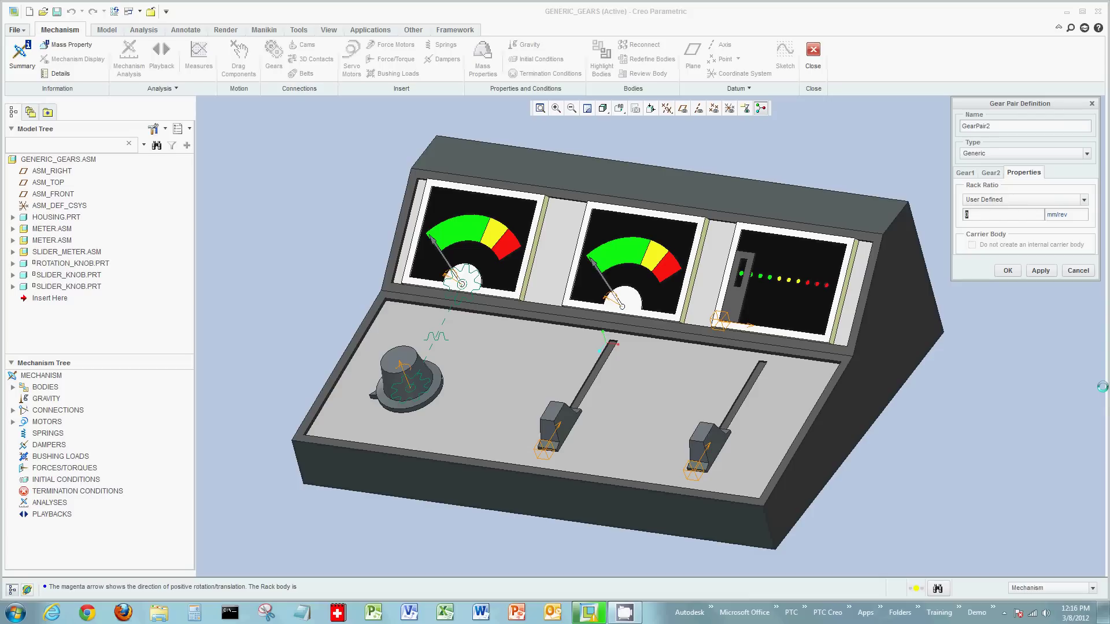
type("200")
left_click(1007, 271)
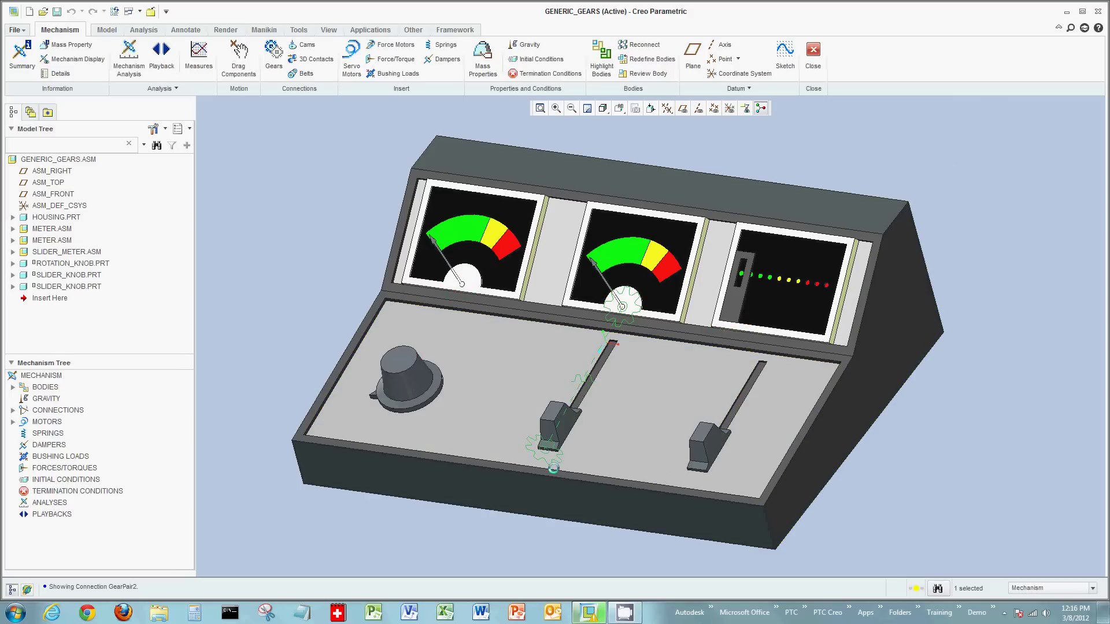
Move the middle slider knob along its slot to test the motion of the middle meter's needle, and cancel the move.
left_click(560, 415)
mouse_move(560, 415)
left_mouse_down()
mouse_move(585, 398)
mouse_move(605, 348)
mouse_move(568, 435)
left_mouse_up()
middle_click(568, 434)
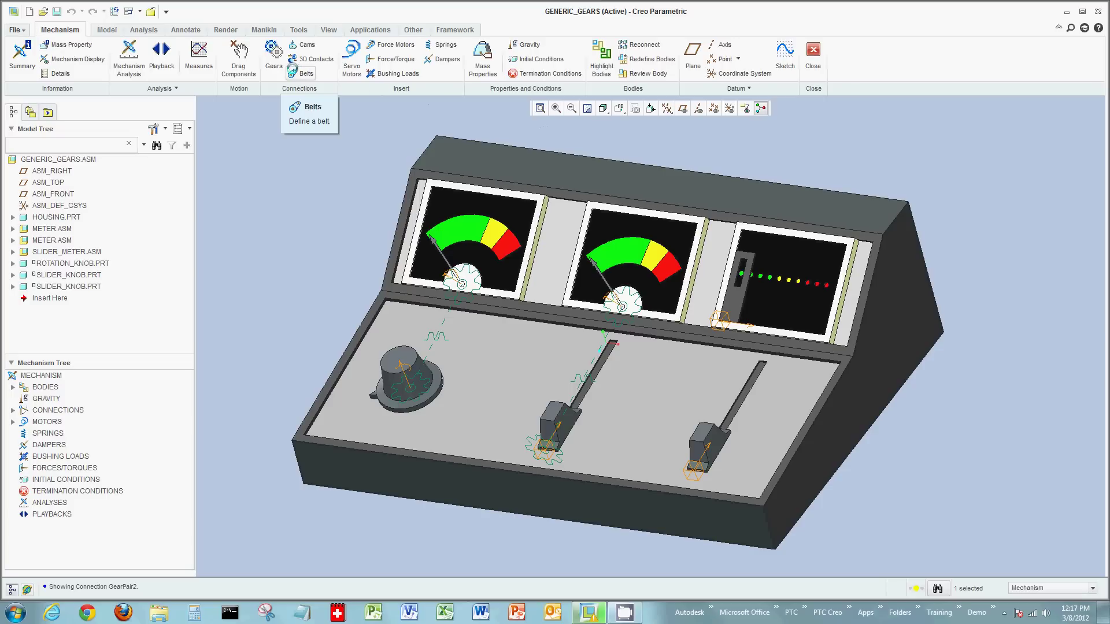
Create a third generic gear pair linking the right-hand slider knob's translation axis to the slider meter's axis with a rack ratio of 1.2 mm/mm.
left_click(273, 52)
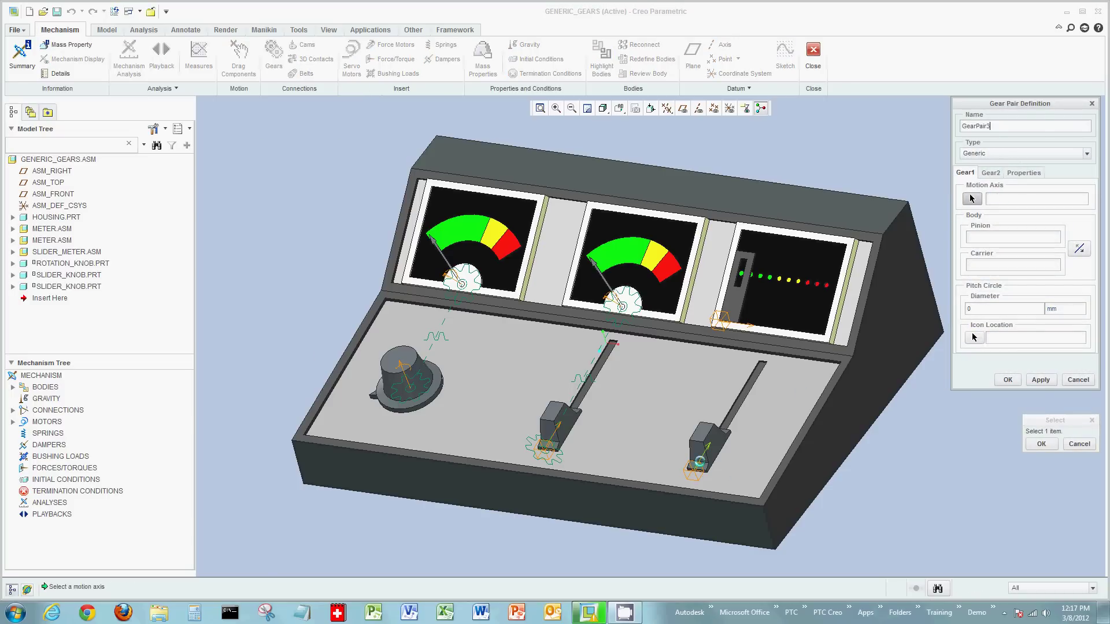
left_click(700, 462)
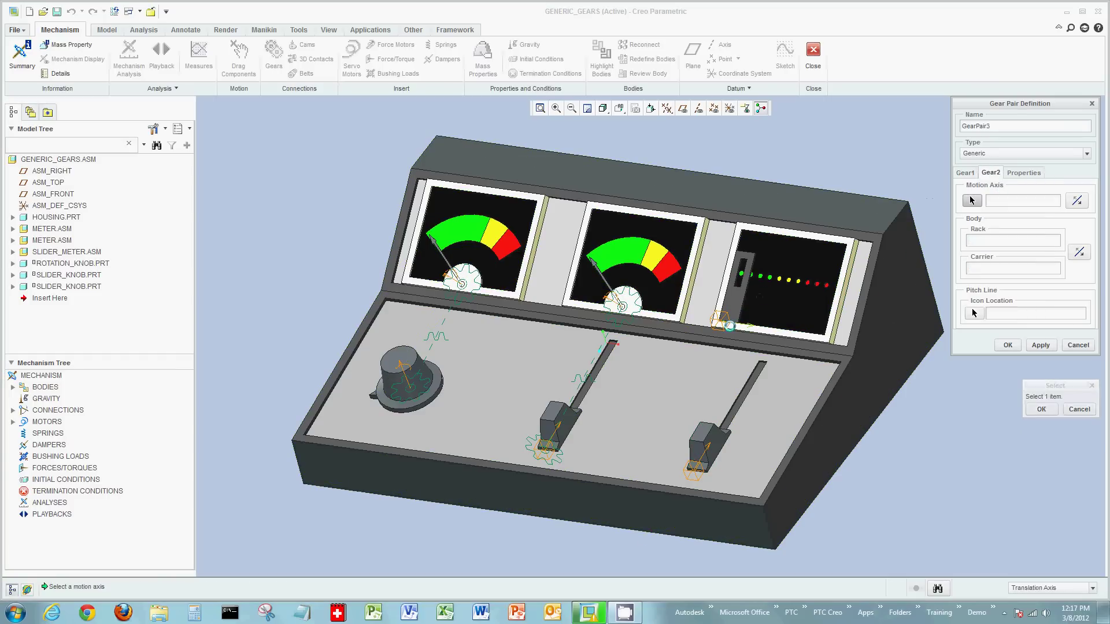
left_click(1028, 173)
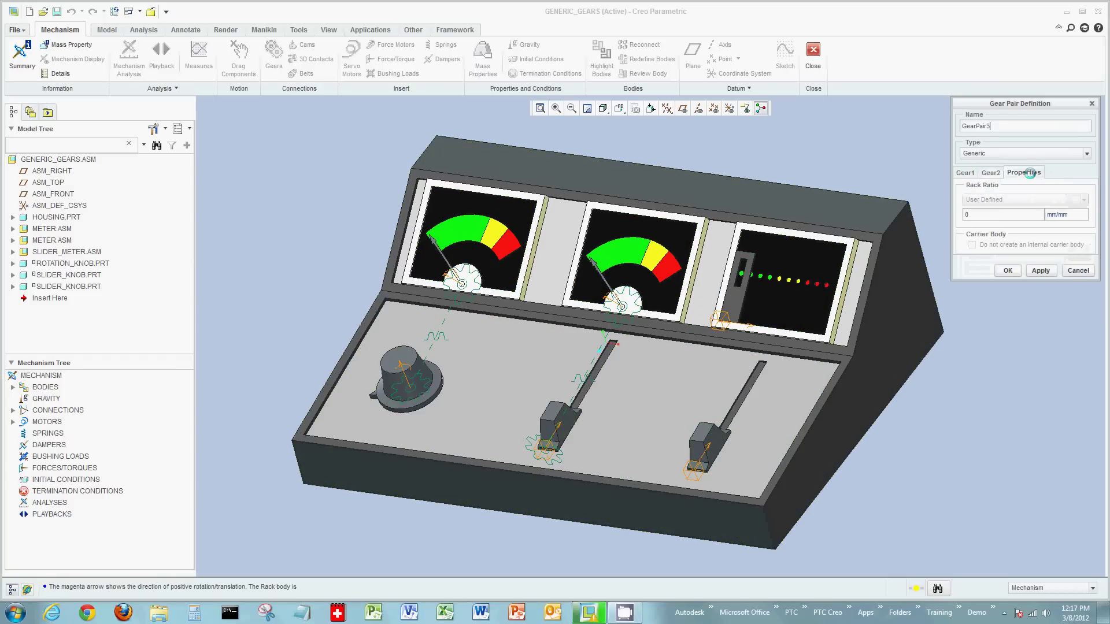
left_click(985, 217)
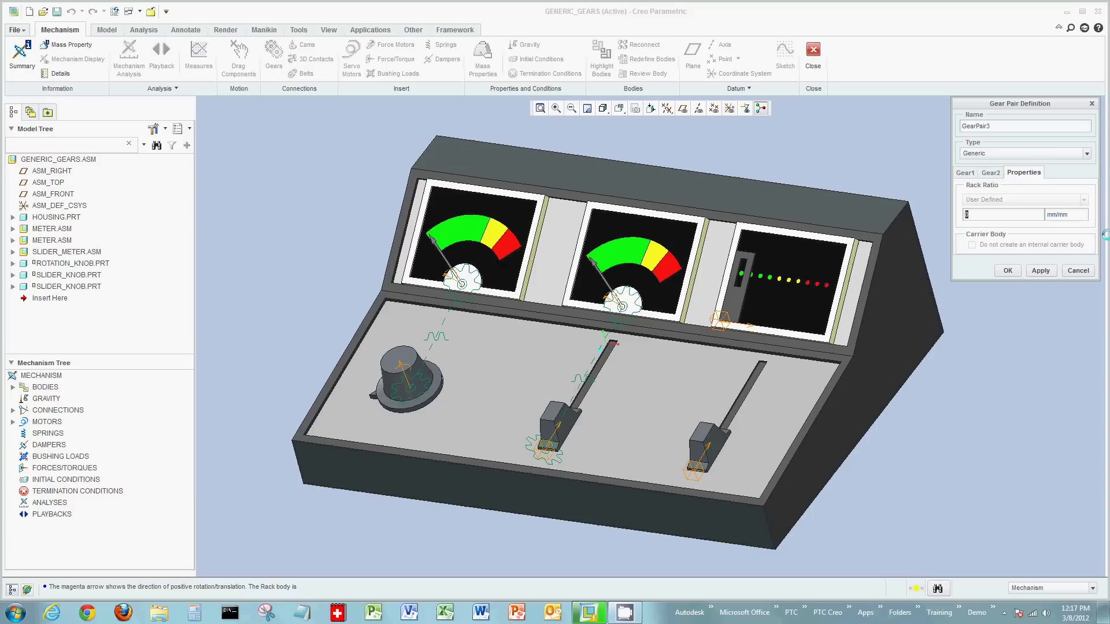
type("1.2")
left_click(1008, 271)
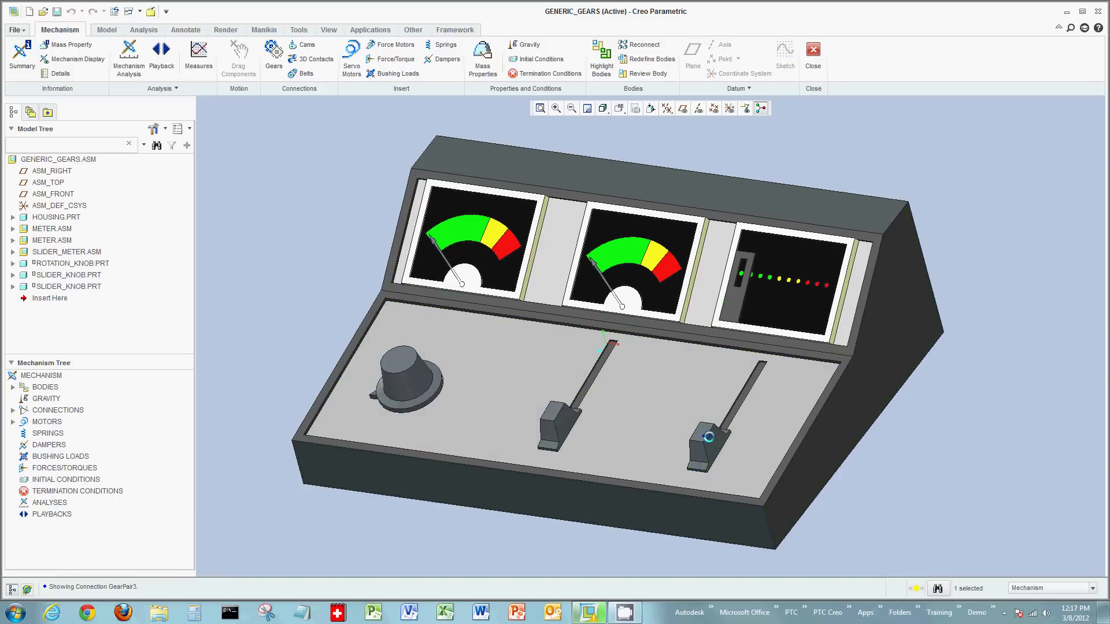
Move the right-hand slider knob along its slot to test the slider meter's motion, and cancel the move.
mouse_move(710, 440)
left_mouse_down()
mouse_move(746, 386)
mouse_move(714, 445)
left_mouse_up()
middle_click(930, 433)
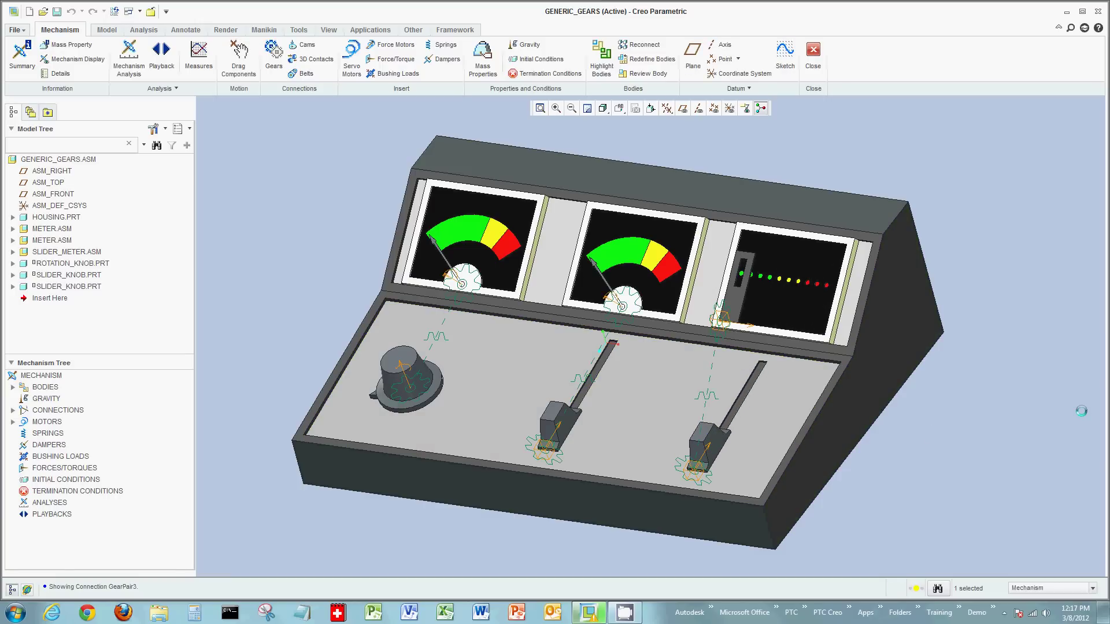